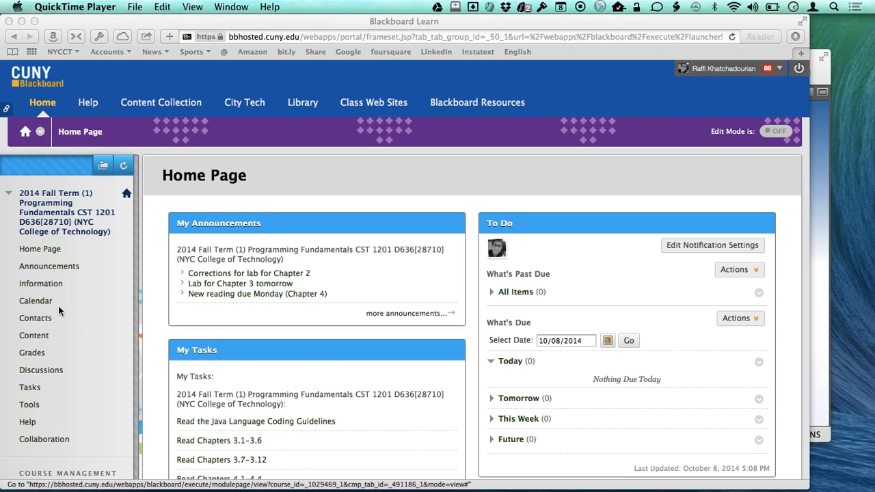
- Open the Labs folder in the Programming Fundamentals course's content area
left_click(39, 340)
left_click(33, 337)
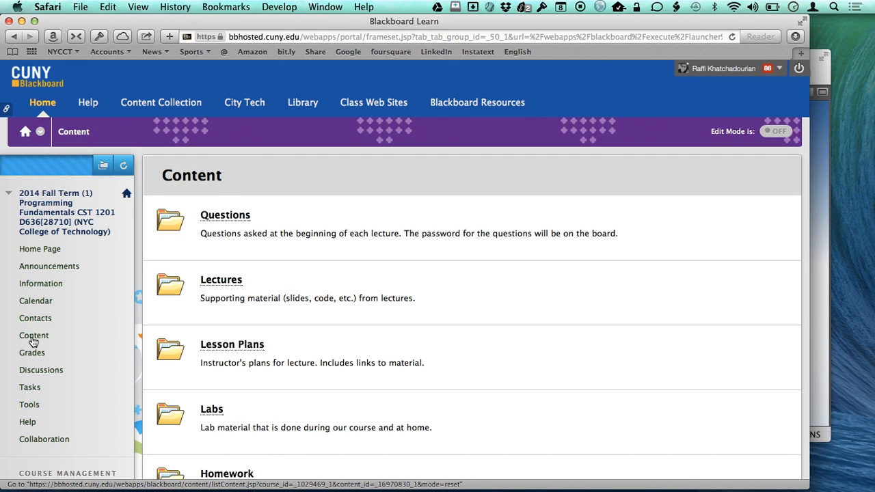
scroll(282, 335, "down", 2)
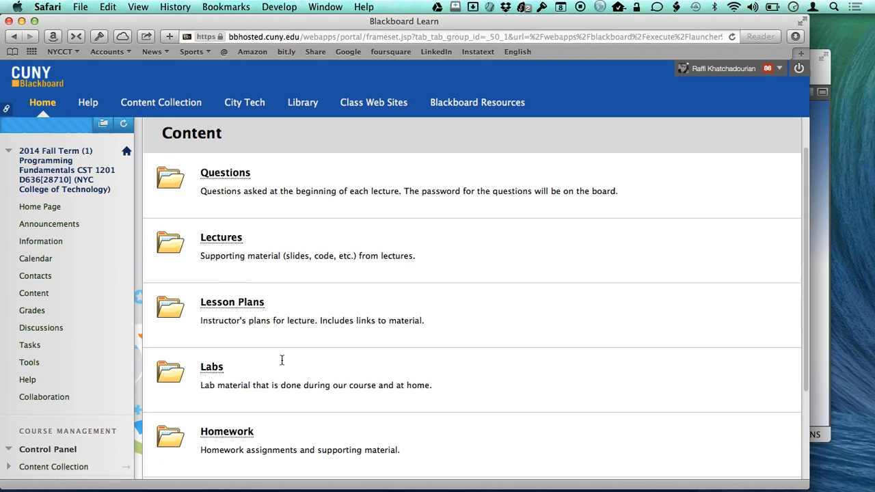
left_click(219, 364)
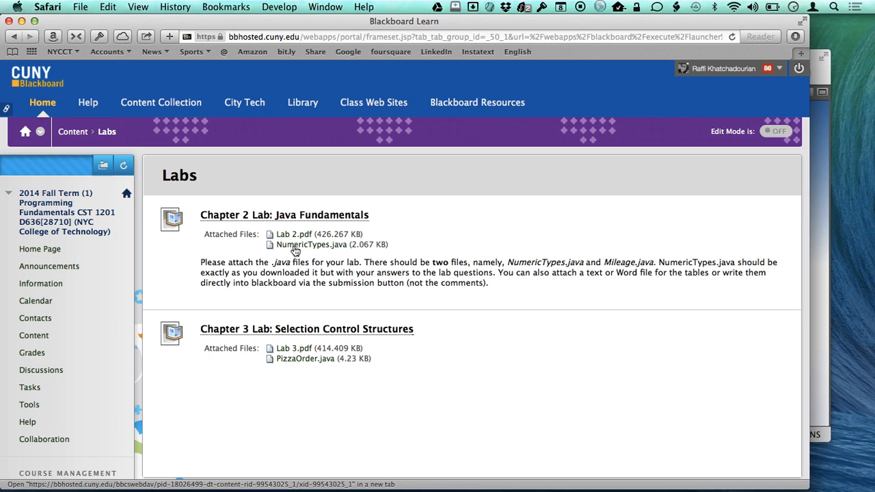
- Highlight the required file names Mileage.java and NumericTypes.java in the Chapter 2 lab instructions
left_click_drag(604, 262, 653, 262)
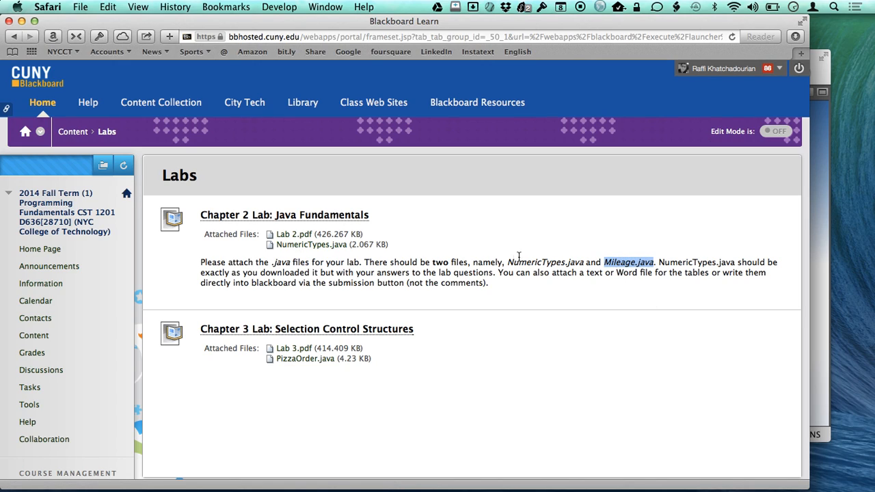
left_click_drag(508, 262, 585, 263)
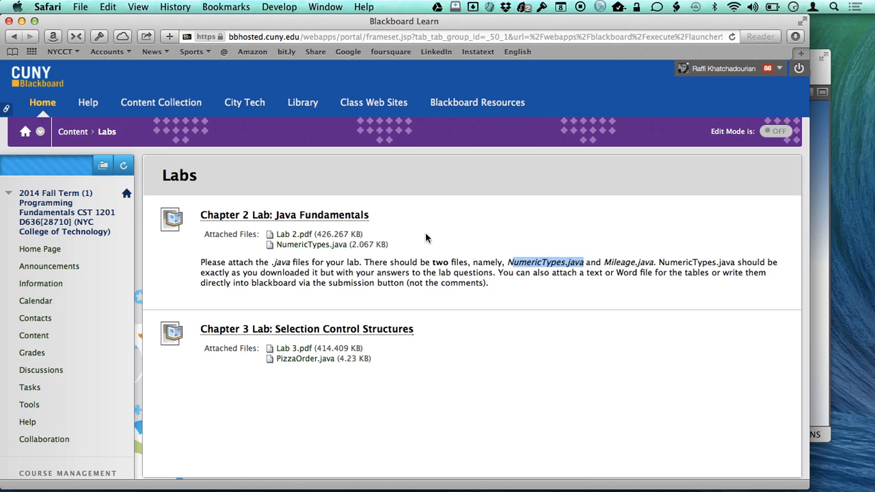
left_click(303, 226)
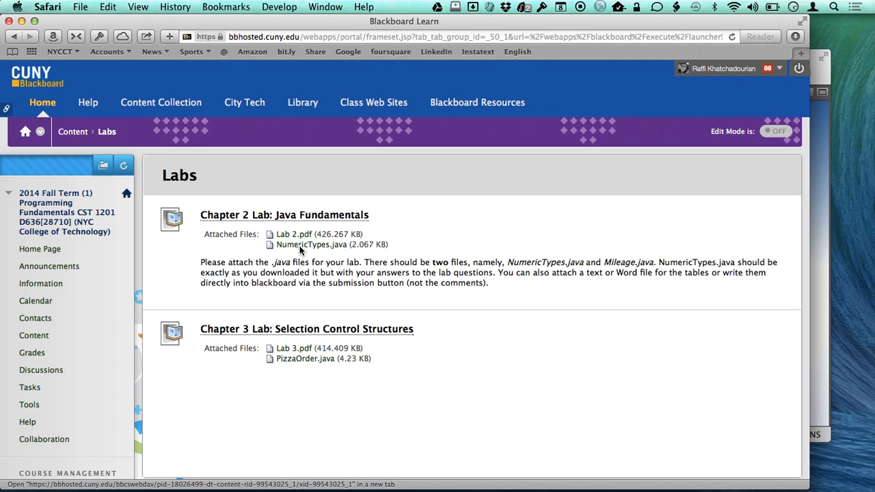
- Download the NumericTypes.java attachment of the Chapter 2 lab and reveal the downloaded file in Finder
right_click(301, 251)
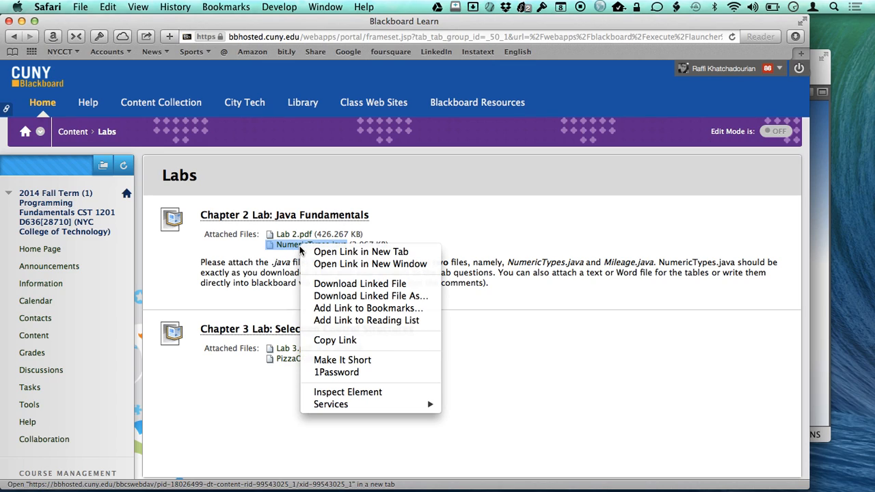
left_click(312, 285)
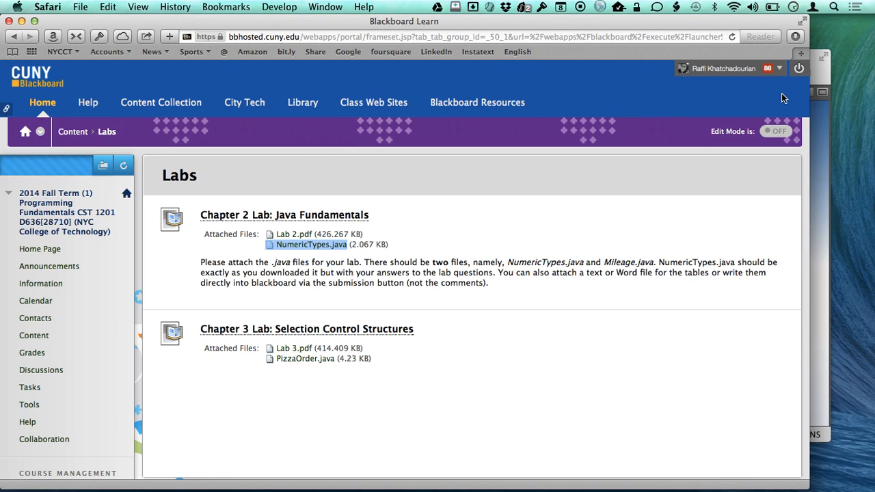
left_click(795, 37)
left_click(772, 87)
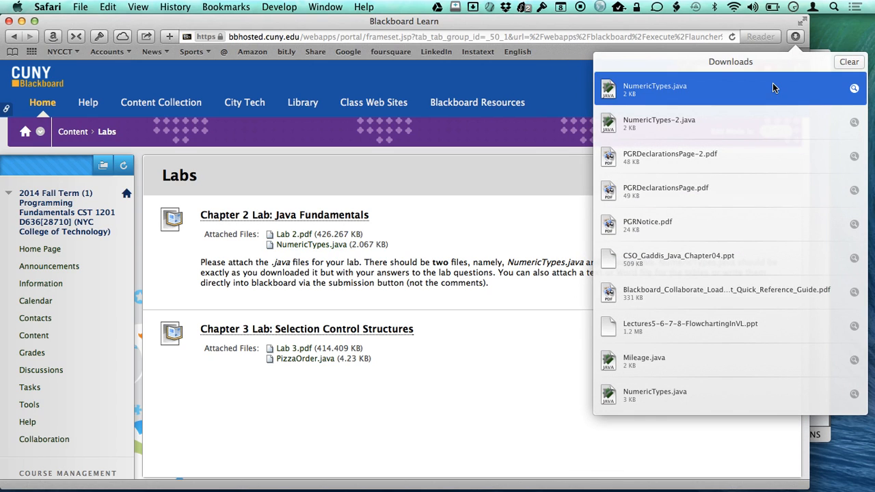
left_click(854, 88)
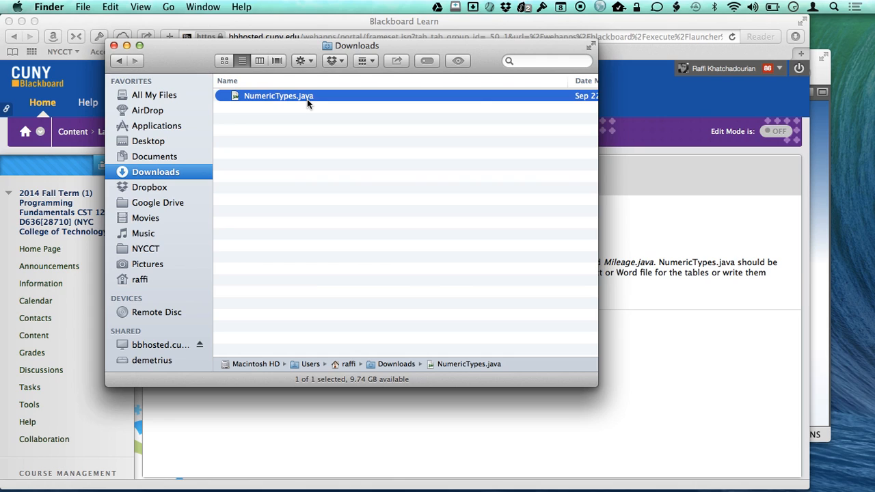
- Switch to NetBeans and start a new Java Project with Existing Sources
key("super+Tab")
key("super+Tab")
key("super+Tab")
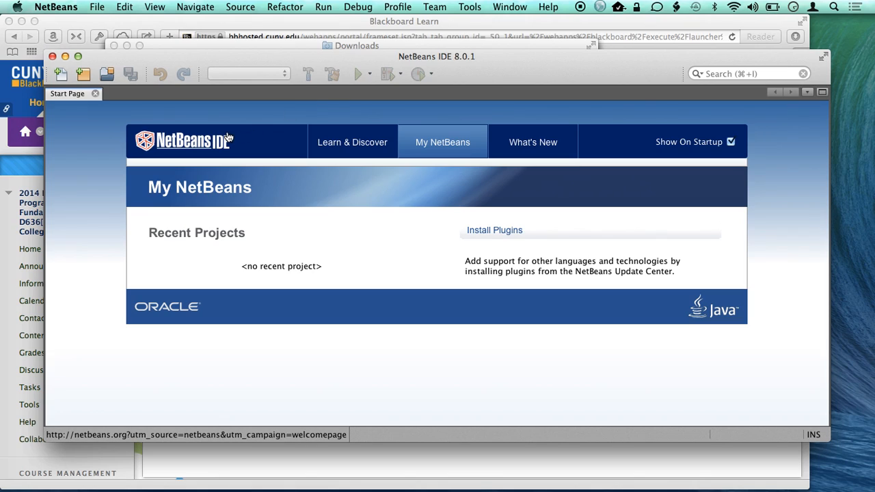
left_click(91, 8)
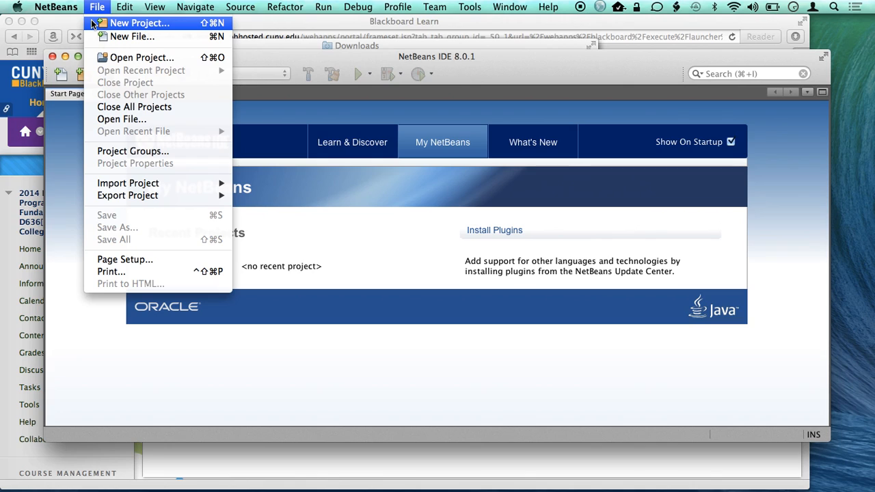
left_click(91, 22)
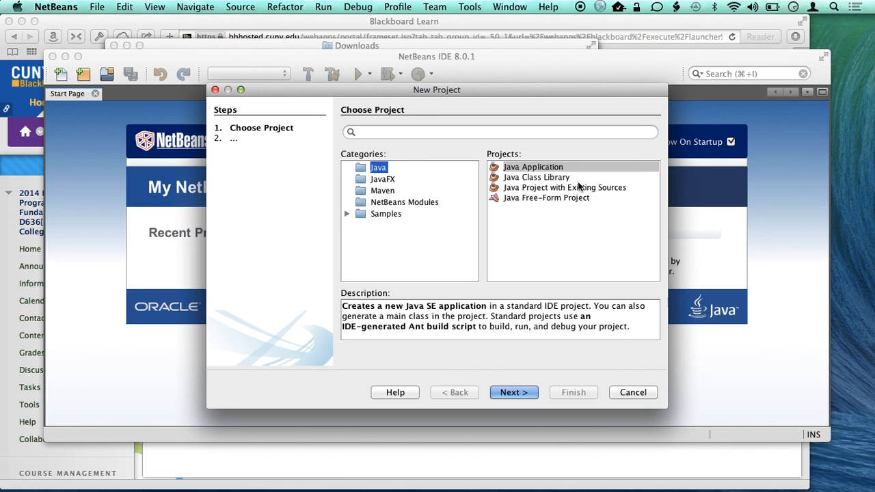
left_click(553, 187)
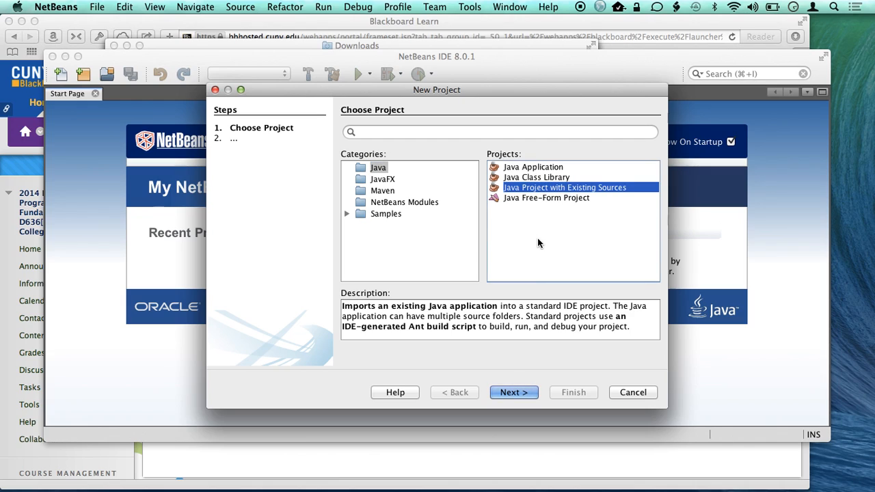
left_click(514, 392)
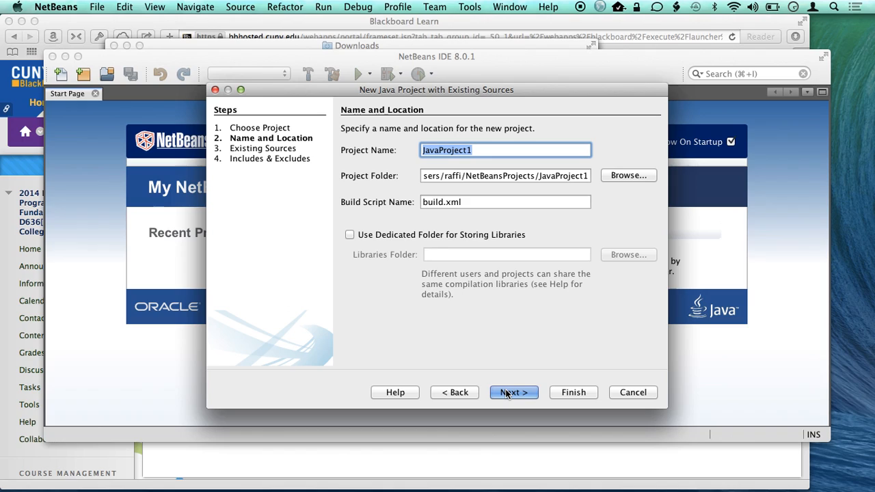
- Name the new project Lab2 and continue to the existing sources settings
type("Lab")
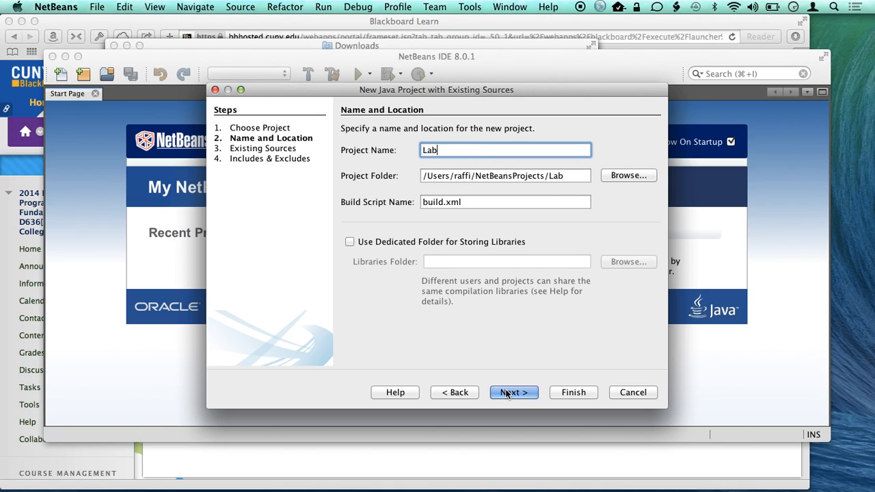
type("2")
left_click(498, 390)
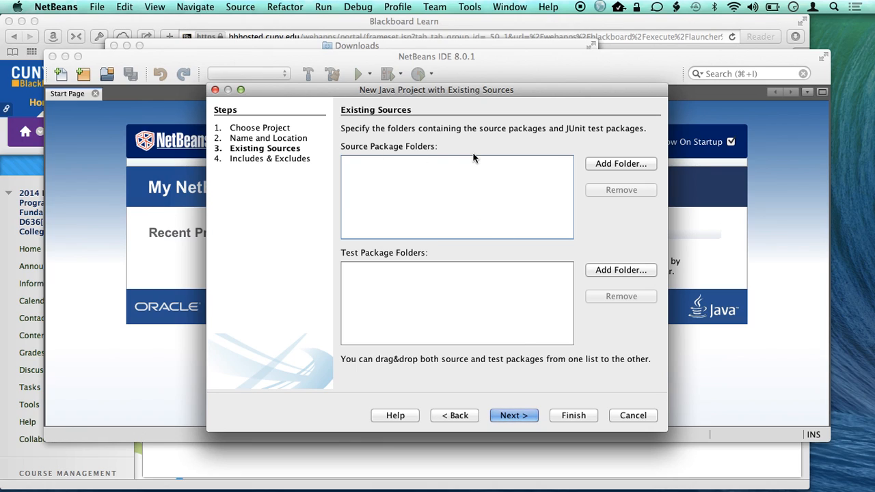
- Switch to Finder and create a folder named Lab2 in Documents, using a new window beside the Downloads window
key("super+Tab")
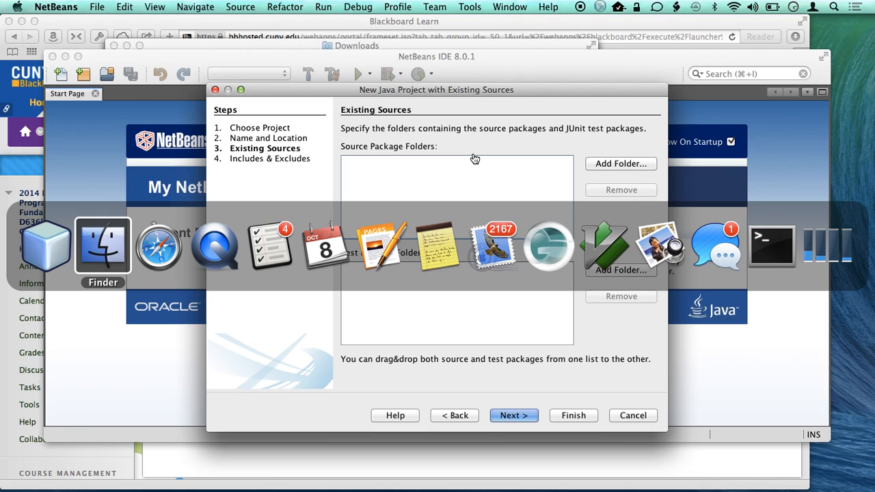
key("super+n")
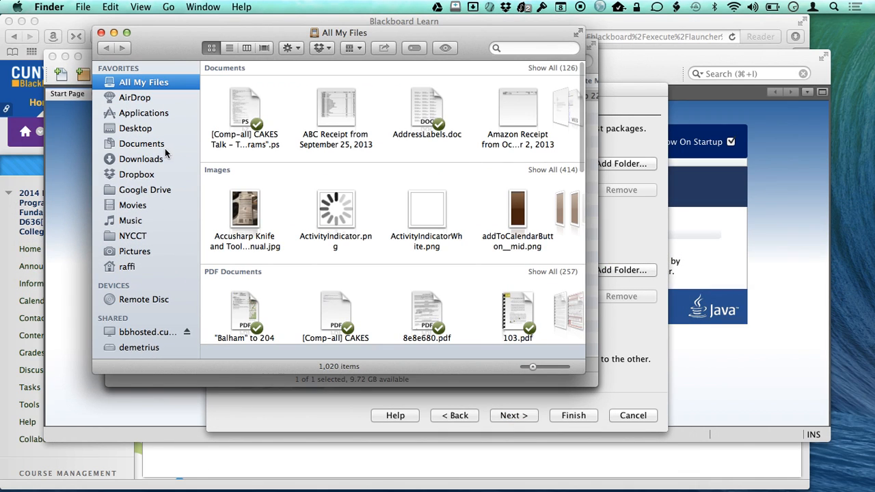
left_click(157, 146)
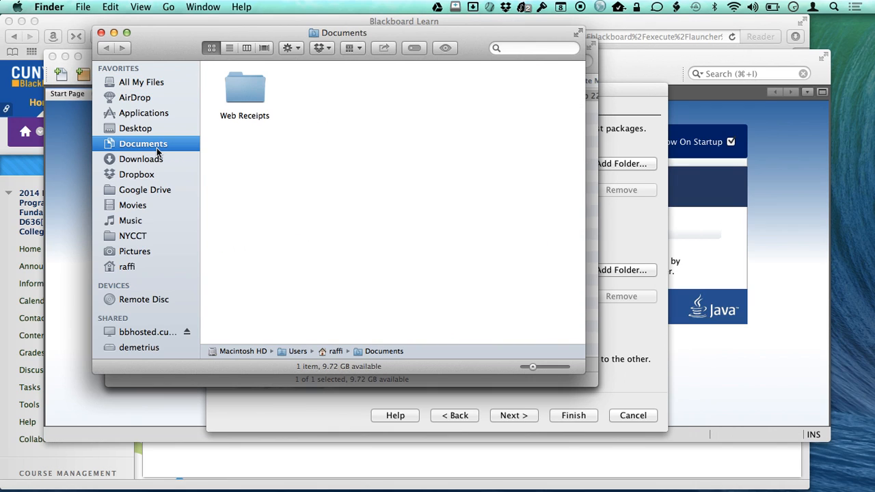
left_click_drag(173, 50, 402, 99)
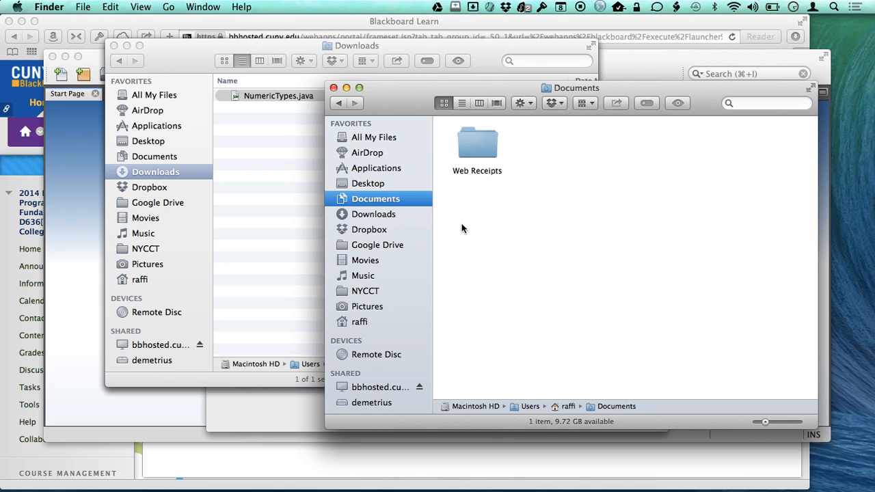
right_click(474, 204)
left_click(486, 205)
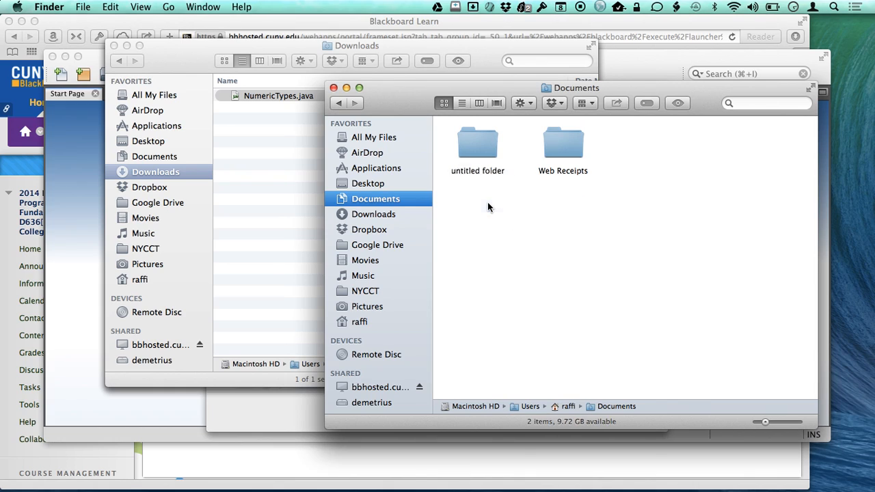
type("La")
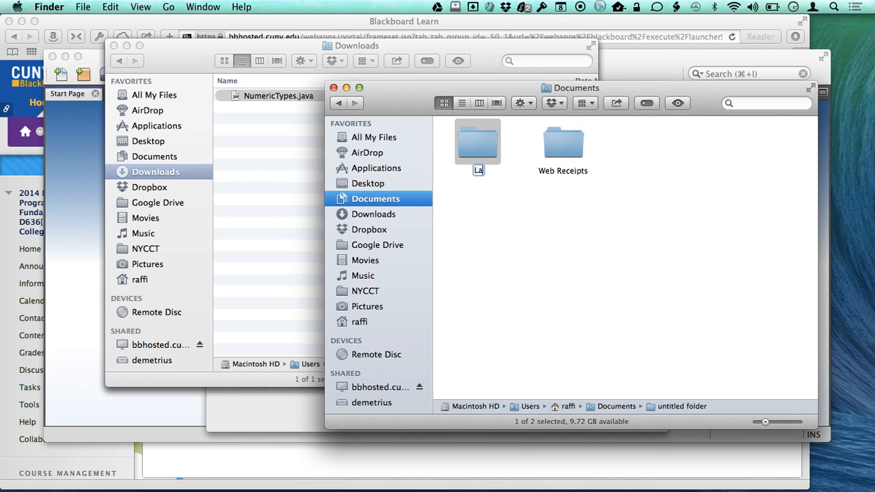
type("b2")
key("Return")
- Move NumericTypes.java from Downloads into the Lab2 folder, then open that folder and select the file
left_click(273, 96)
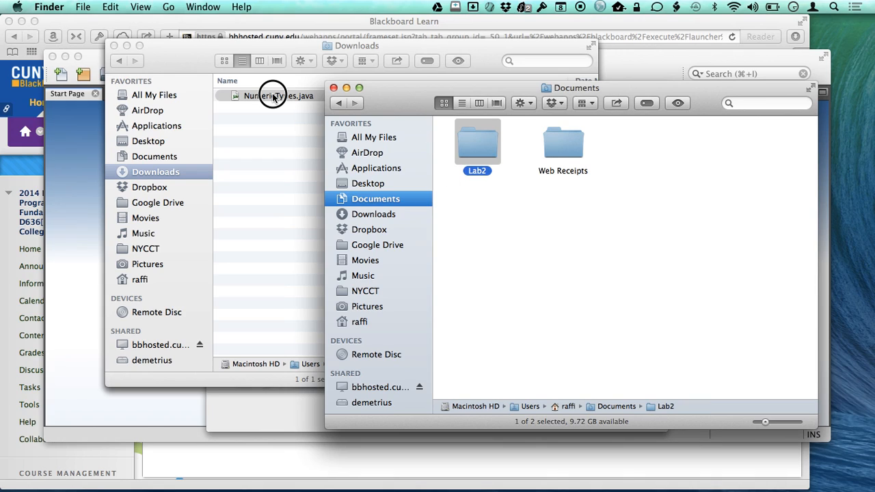
left_click_drag(273, 96, 472, 166)
double_click(476, 156)
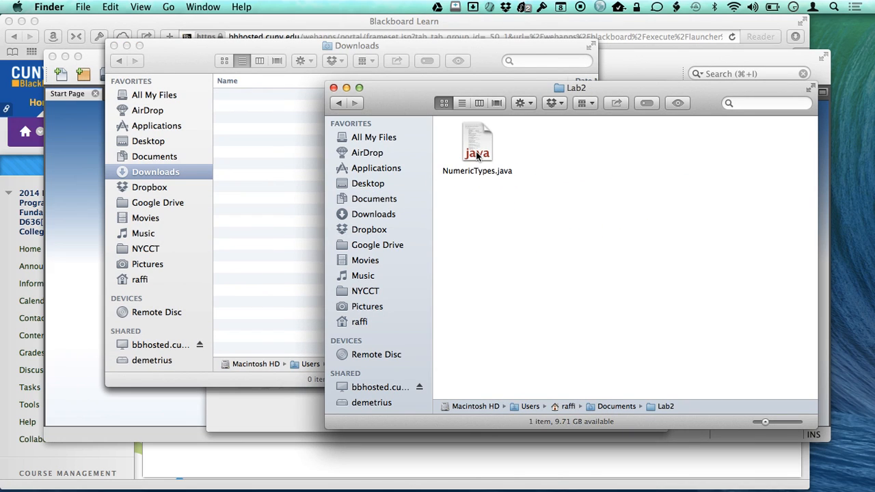
left_click(488, 154)
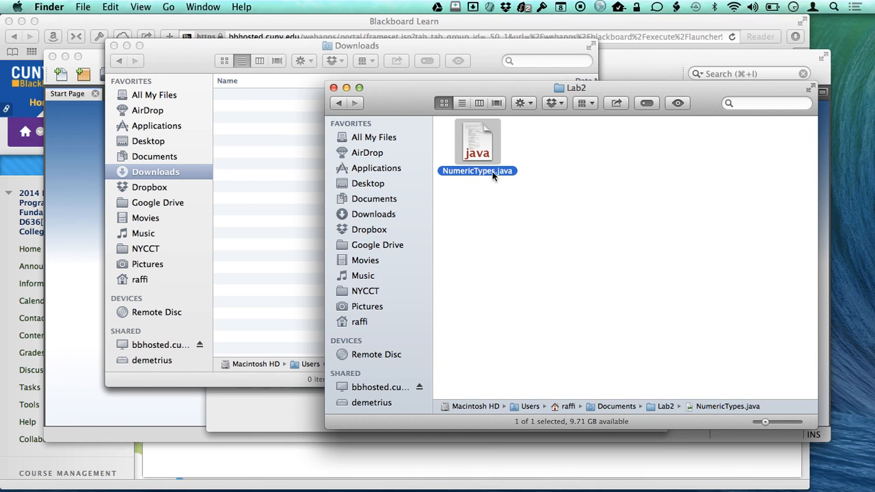
- Switch back to NetBeans and add the Documents/Lab2 folder as a source package folder of the project
key("super+Tab")
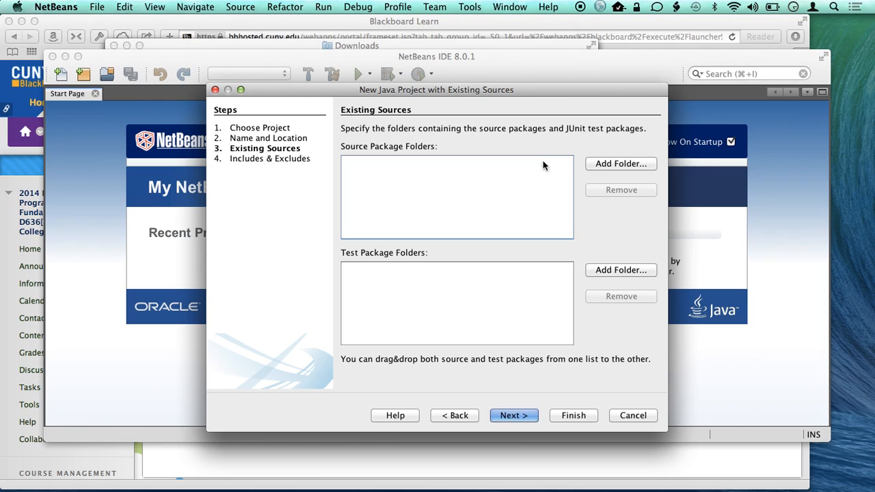
left_click(595, 164)
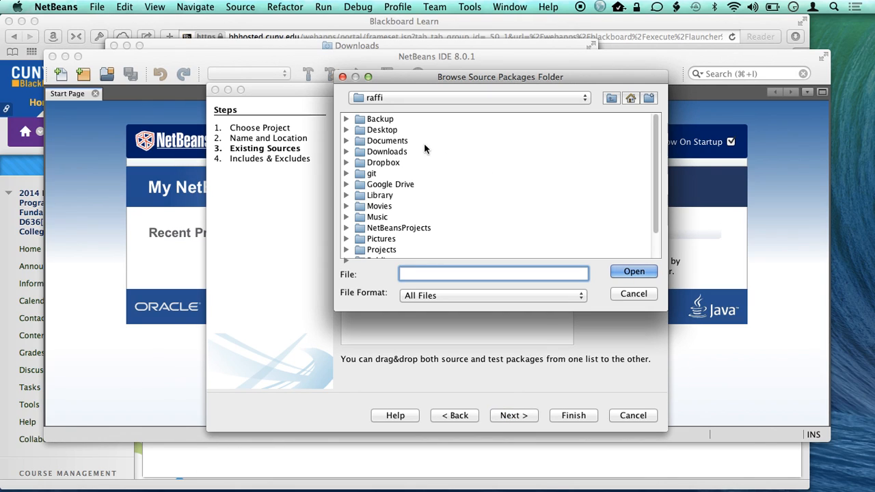
double_click(387, 141)
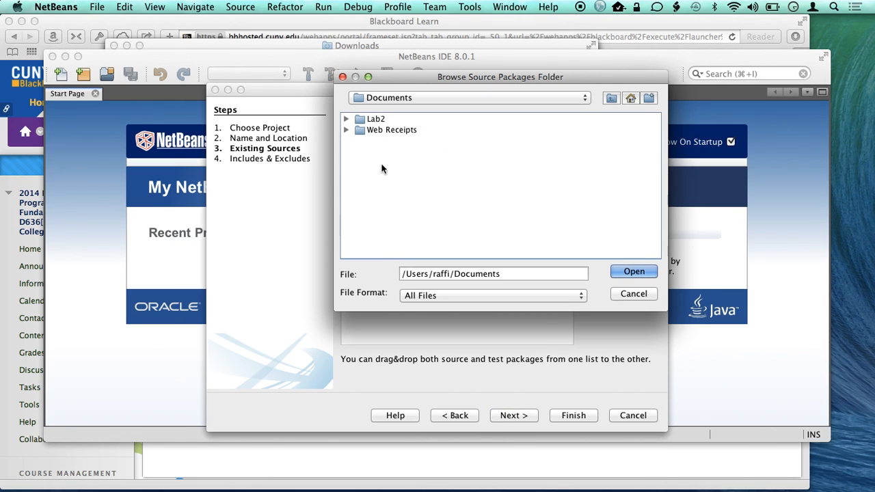
double_click(367, 114)
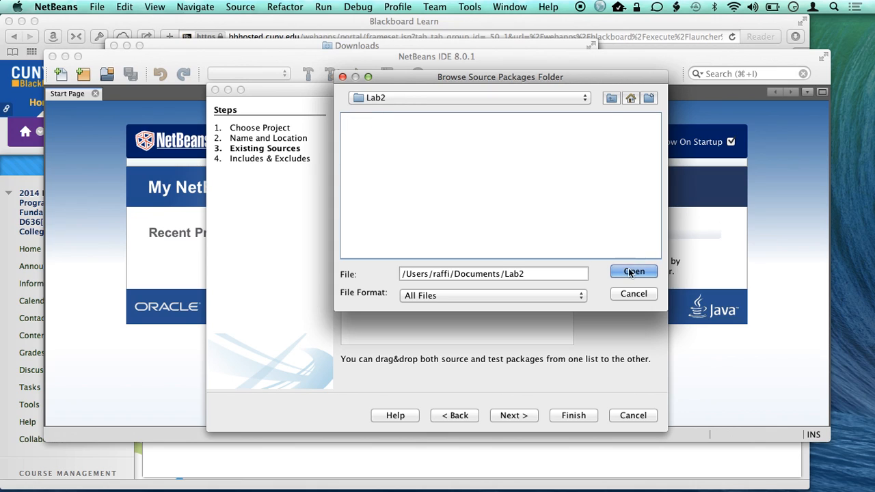
left_click(634, 271)
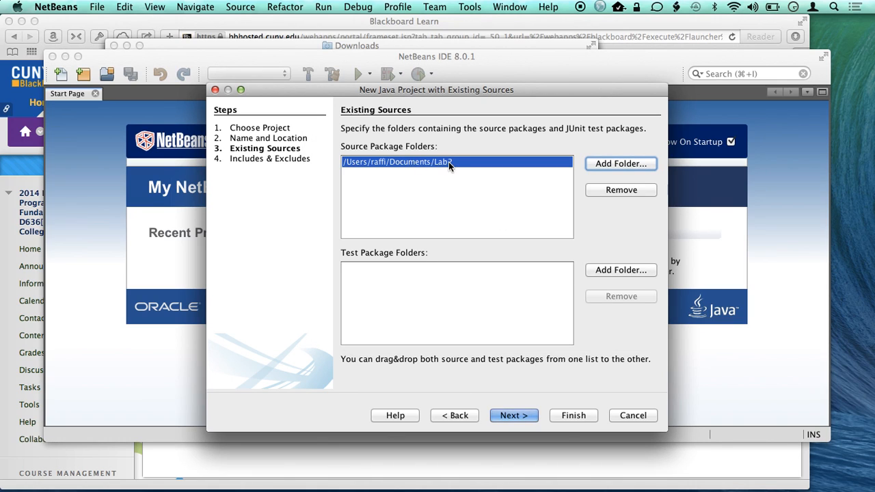
- Finish creating the project with the default include pattern and select NumericTypes.java in its default package
left_click(507, 416)
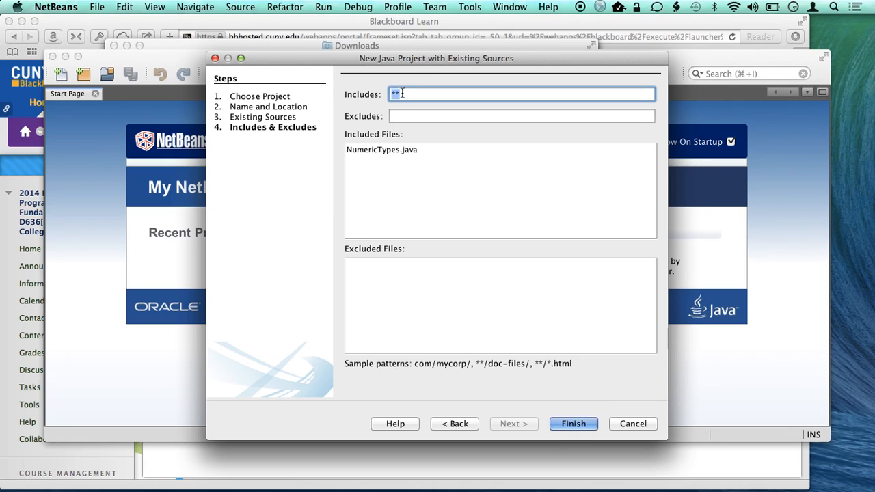
left_click(569, 425)
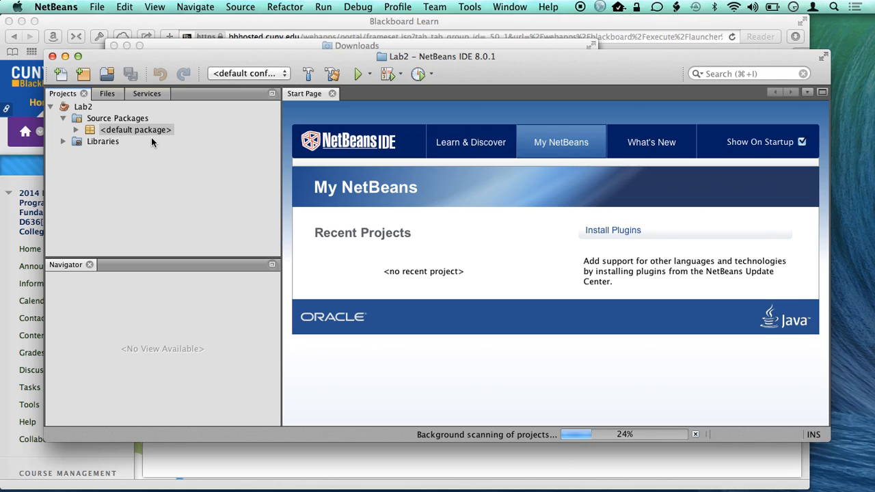
left_click(76, 131)
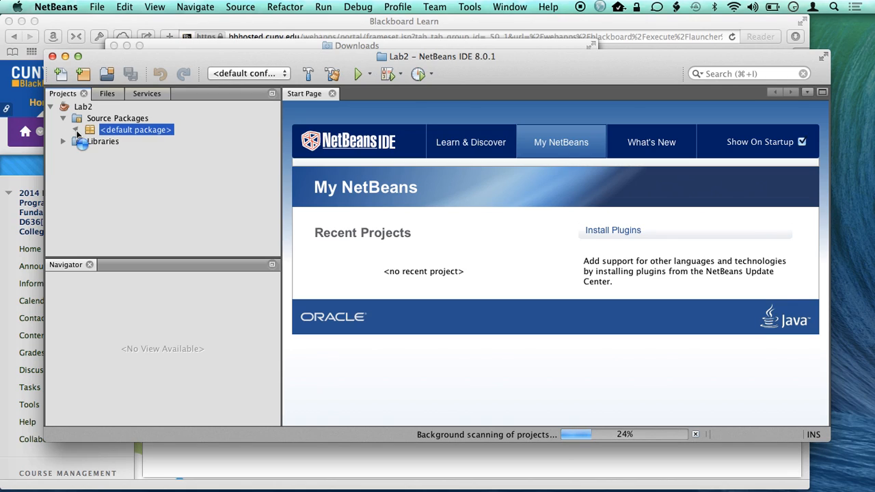
left_click(141, 141)
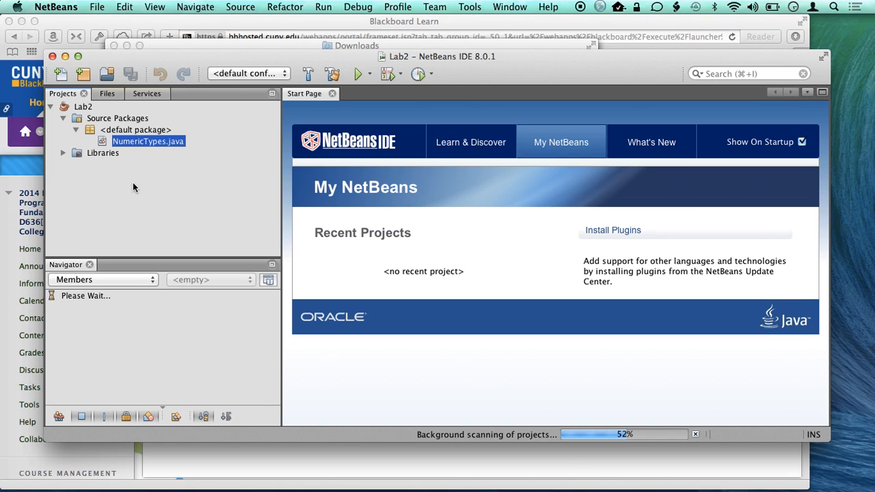
- Open NumericTypes.java in the editor and look through its code and task comments
double_click(144, 143)
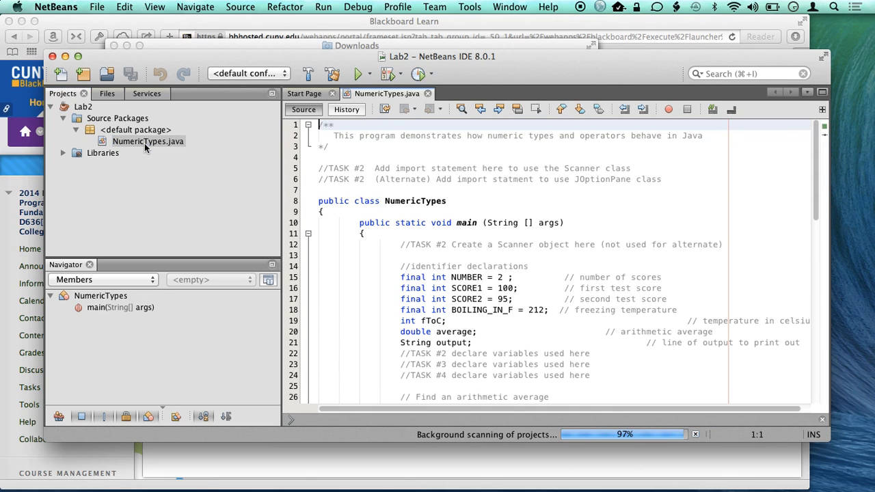
scroll(395, 319, "down", 12)
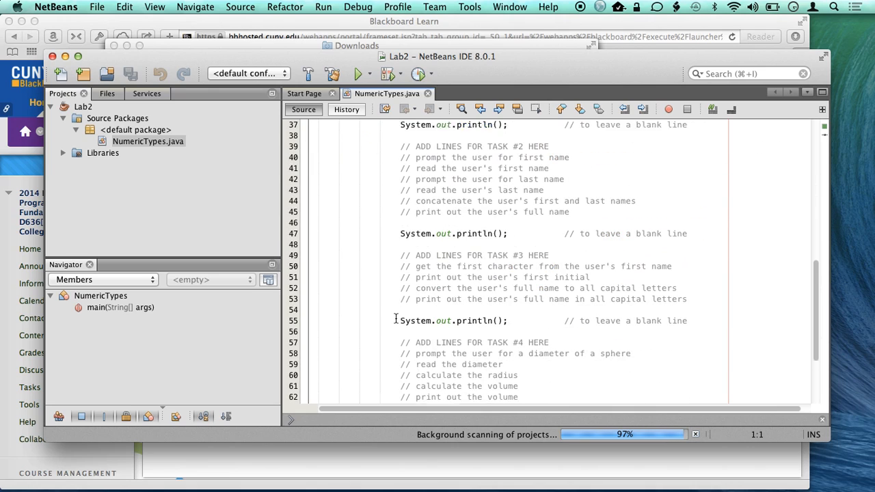
scroll(395, 318, "up", 3)
scroll(395, 319, "up", 5)
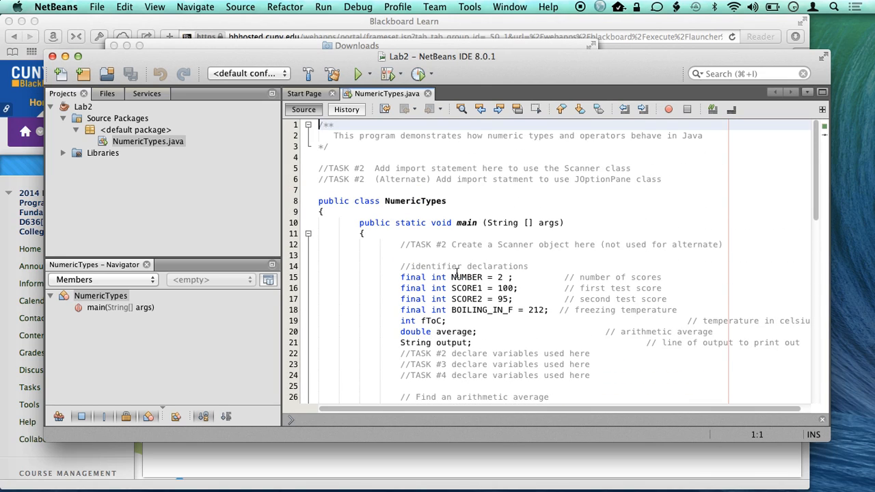
scroll(457, 273, "down", 3)
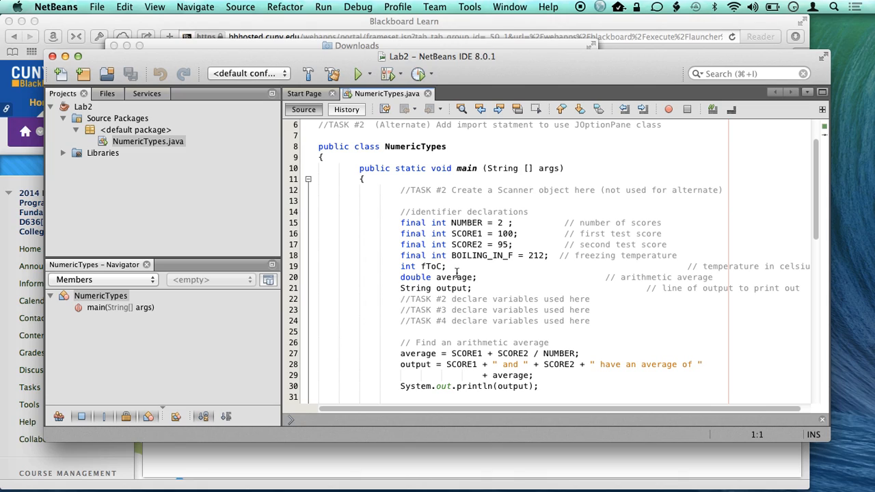
- Add the line "Scanner scan = new Scanner(System.in);" below the TASK #2 Scanner object comment in the main method
left_click(468, 191)
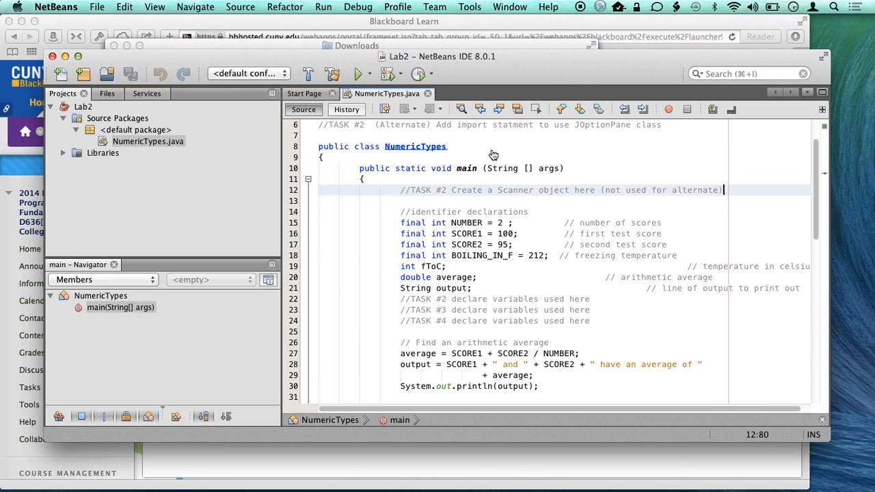
key("Return")
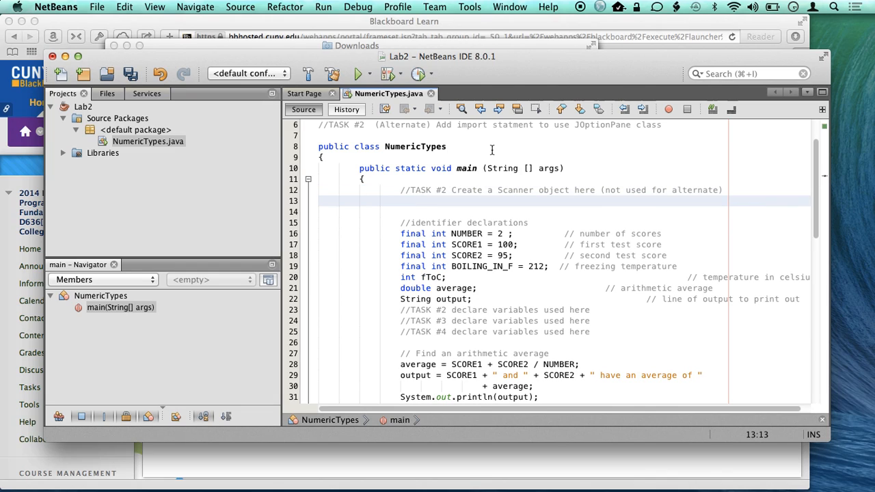
type("Sacnn")
key("BackSpace")
key("BackSpace")
key("BackSpace")
type("anner scan ")
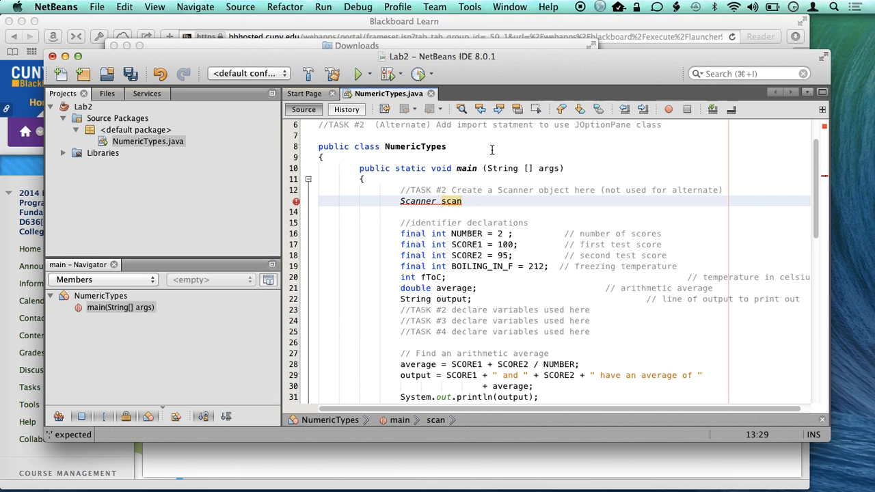
type("= n")
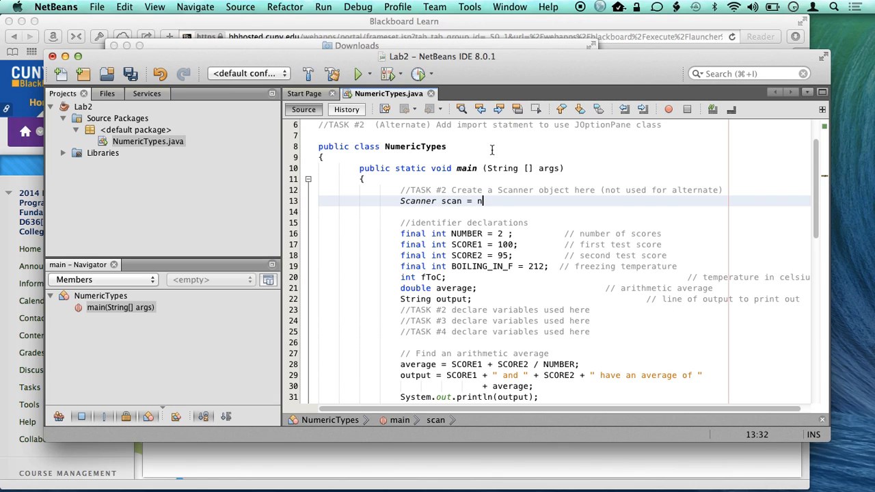
type("ew Scanner(")
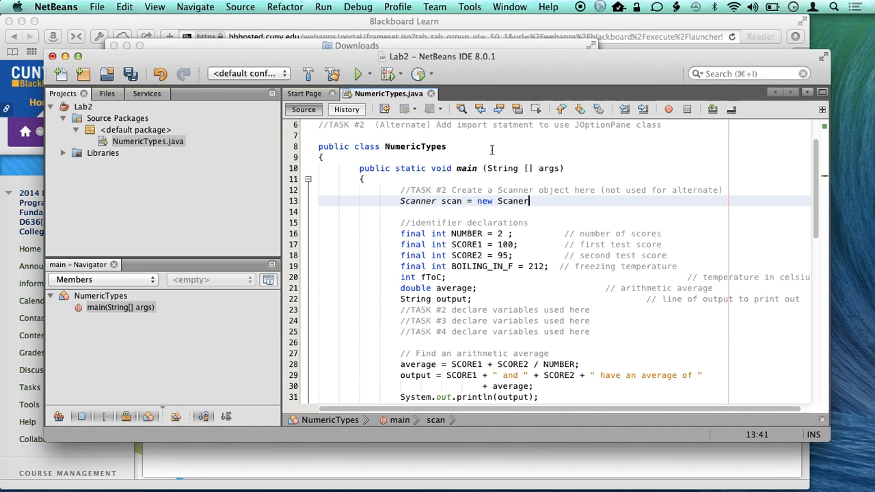
type("System.in")
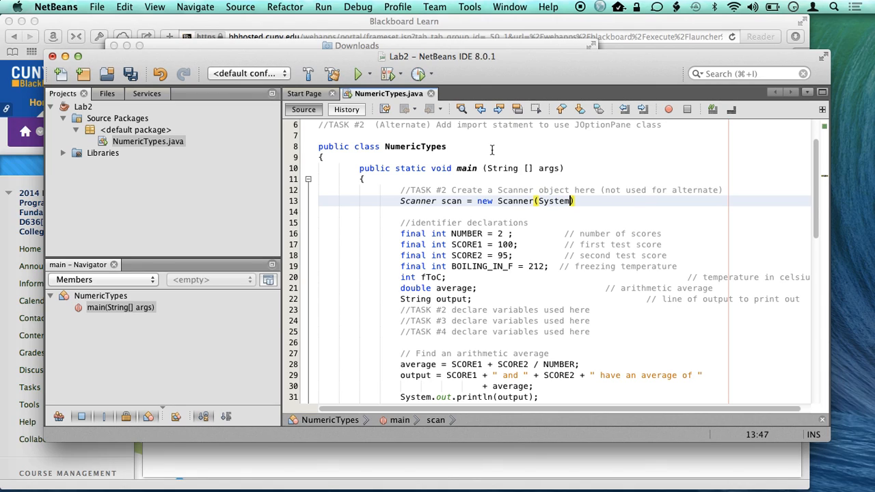
type(");")
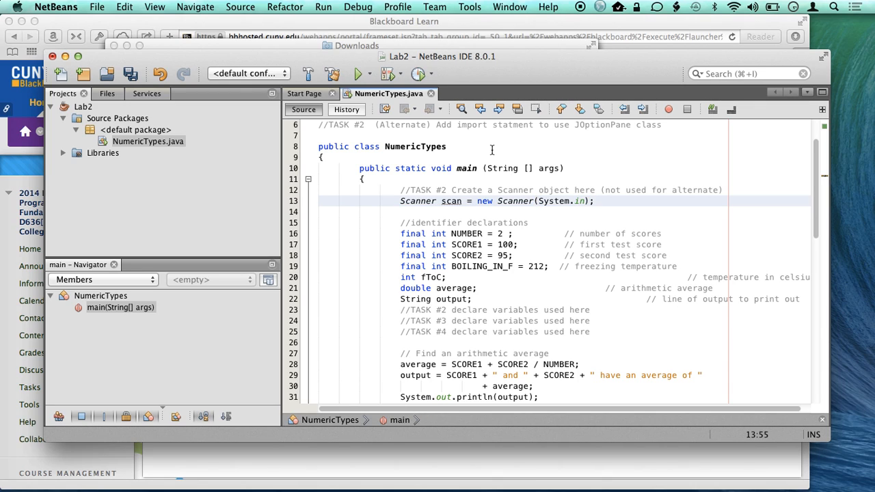
- Fix the file's imports, using java.util.Scanner for Scanner and keeping removal of unused imports enabled
scroll(485, 164, "up", 2)
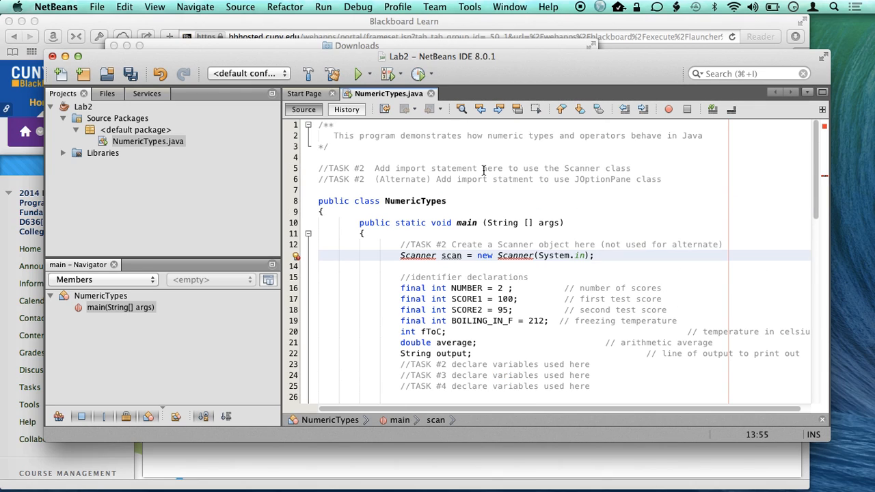
left_click(424, 256)
right_click(425, 256)
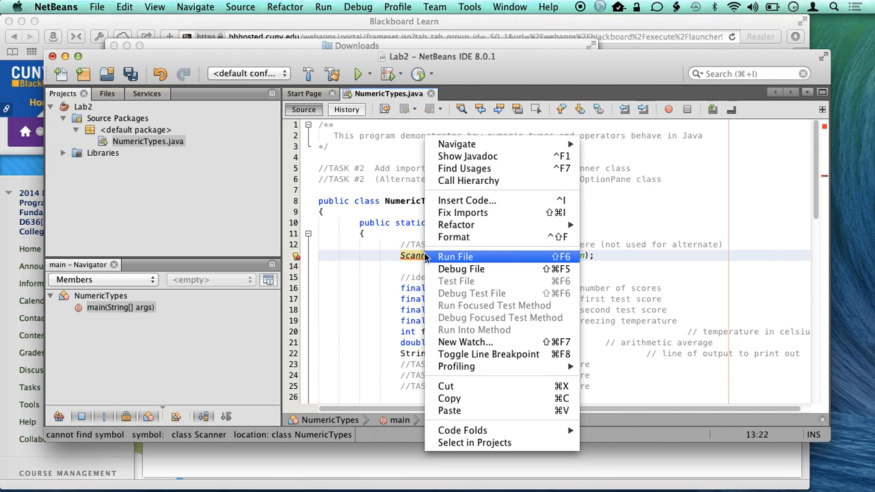
left_click(451, 213)
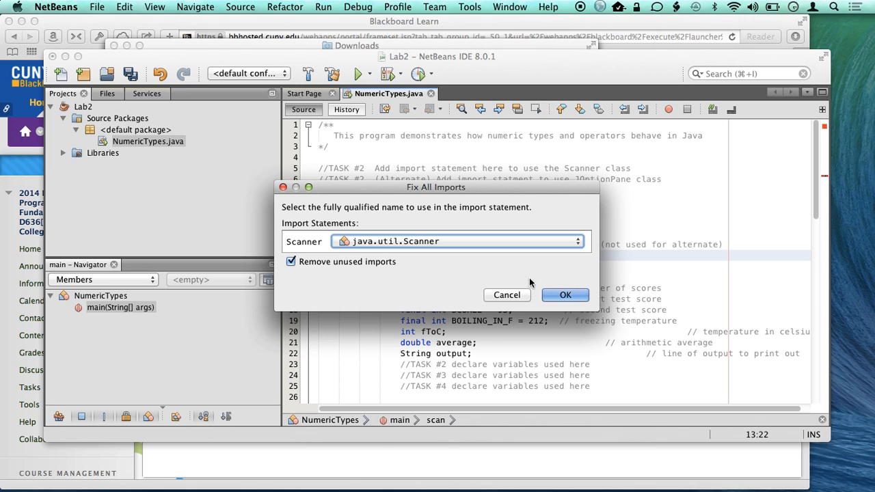
left_click(560, 295)
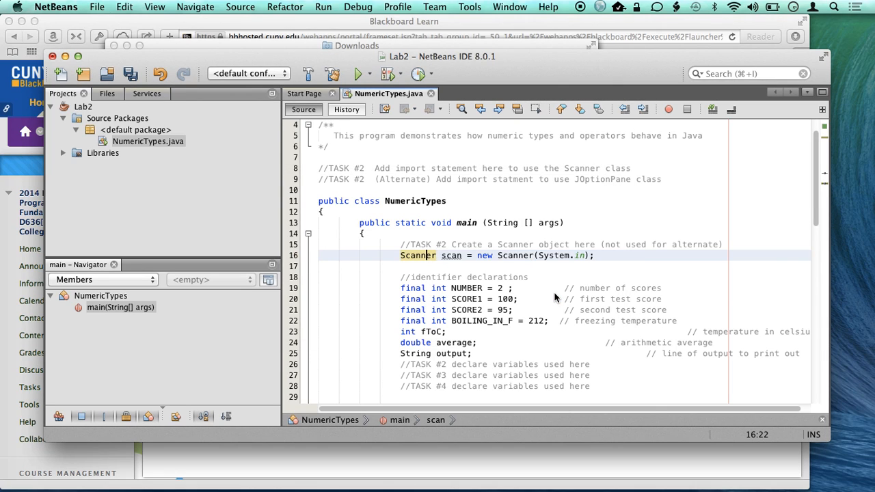
- Move the java.util.Scanner import to its own line directly below the TASK #2 import comment, remove the leftover blank lines, and save the file
scroll(555, 297, "up", 1)
left_click(486, 129)
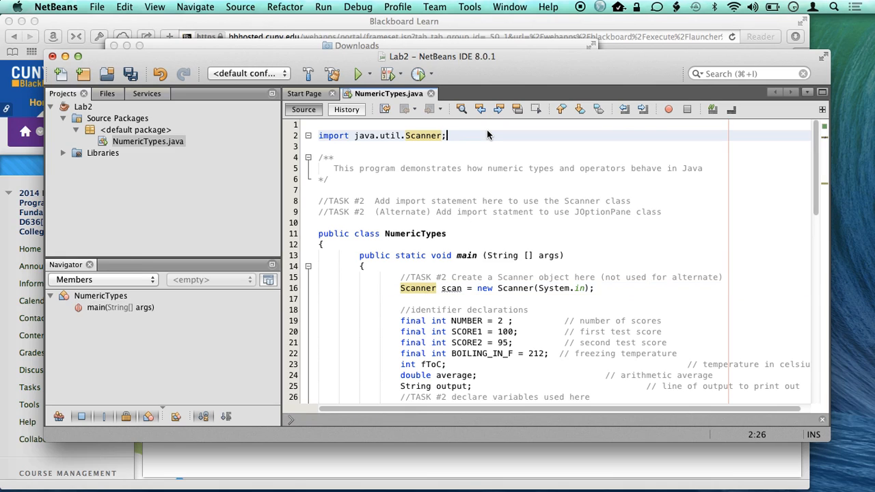
key("shift+Home")
key("super+c")
key("BackSpace")
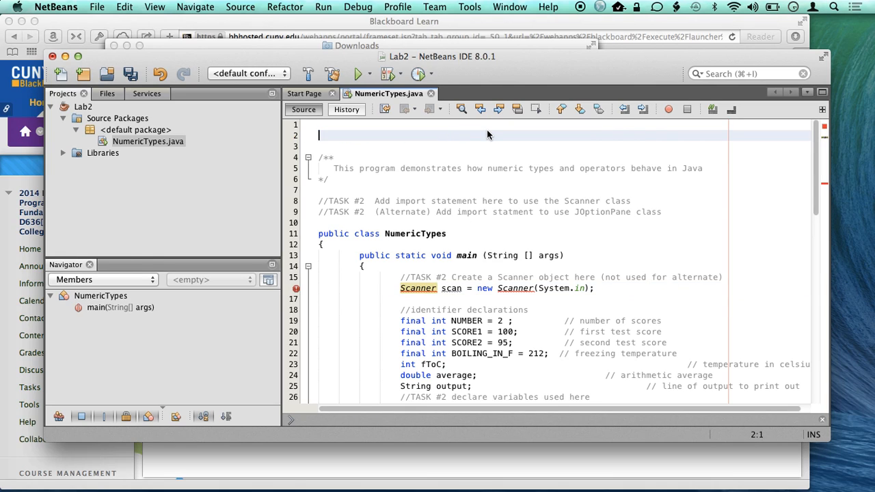
key("BackSpace")
key("Delete")
key("Down")
key("Down")
key("Down")
key("Down")
key("Down")
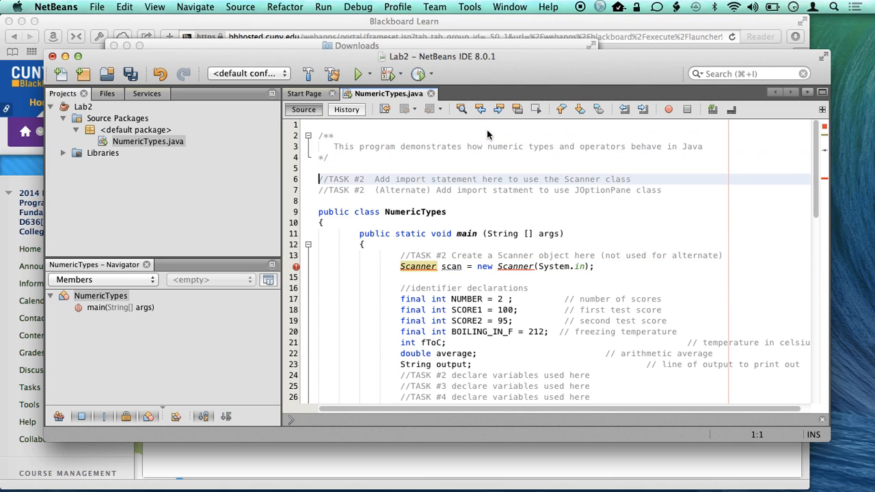
key("End")
key("Return")
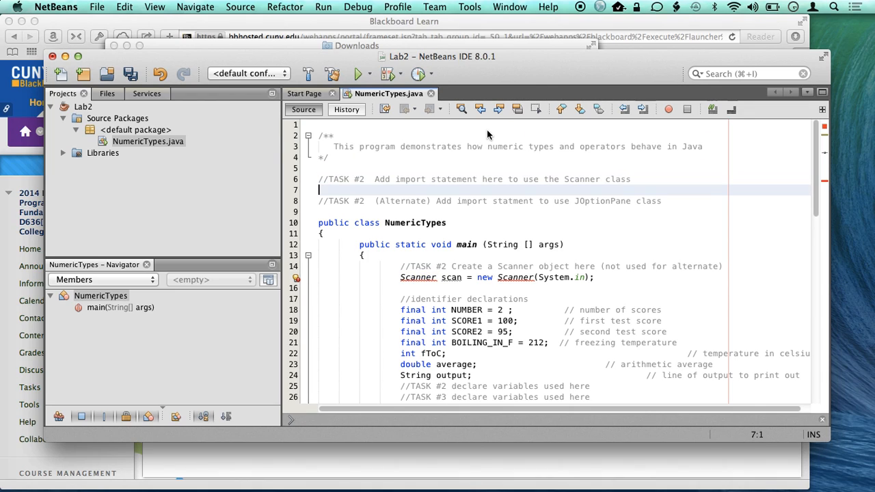
key("super+v")
key("super+s")
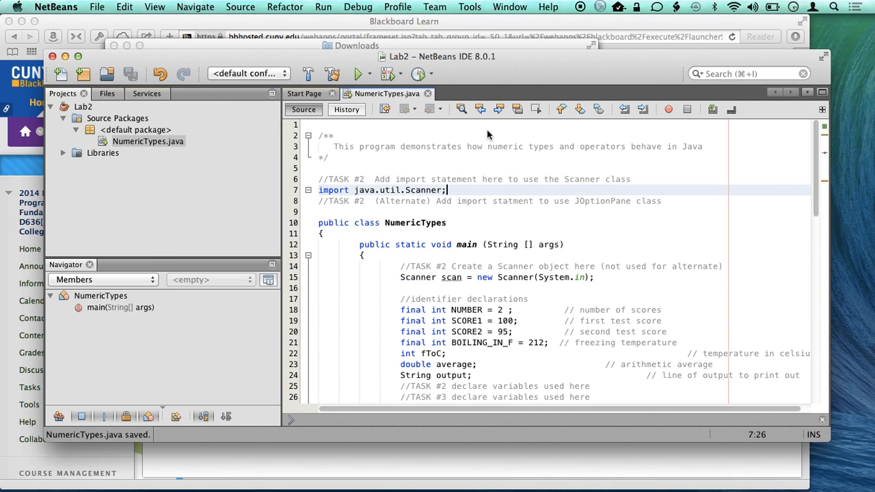
- Run the Lab2 project with NumericTypes as its main class
key("Right")
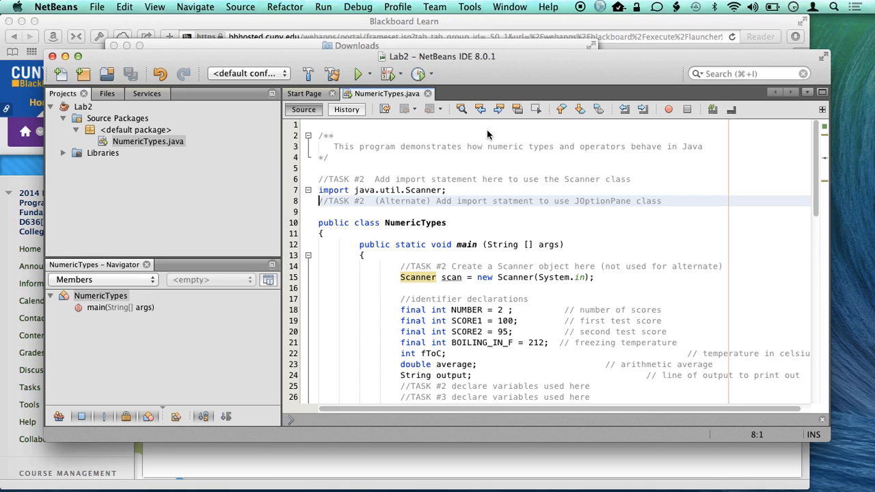
key("Down")
key("Down")
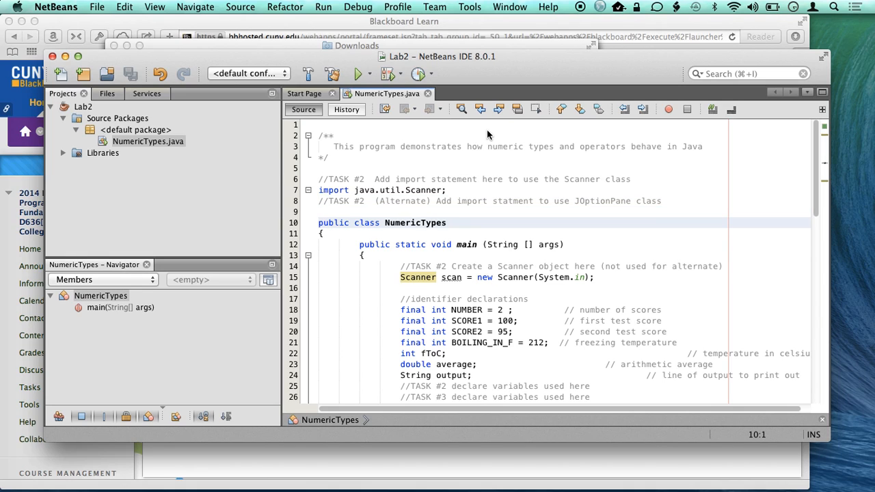
key("Down")
key("Down")
key("Down")
scroll(469, 197, "down", 2)
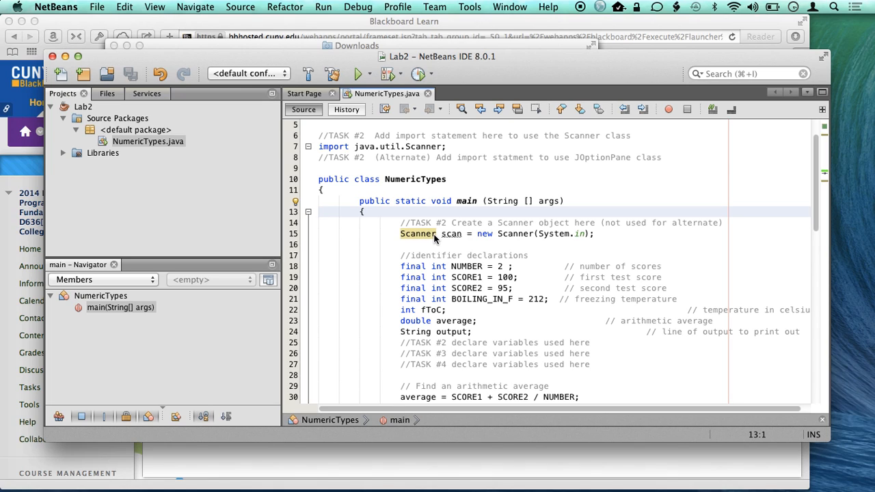
left_click(358, 73)
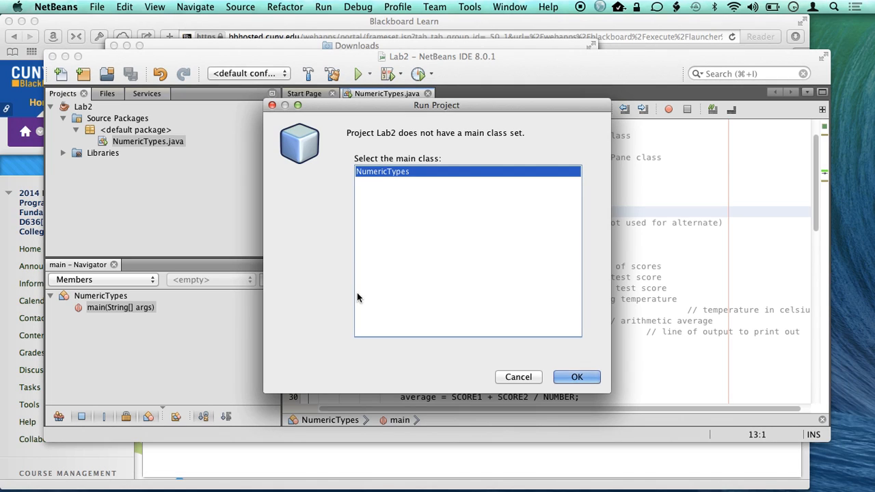
left_click(577, 386)
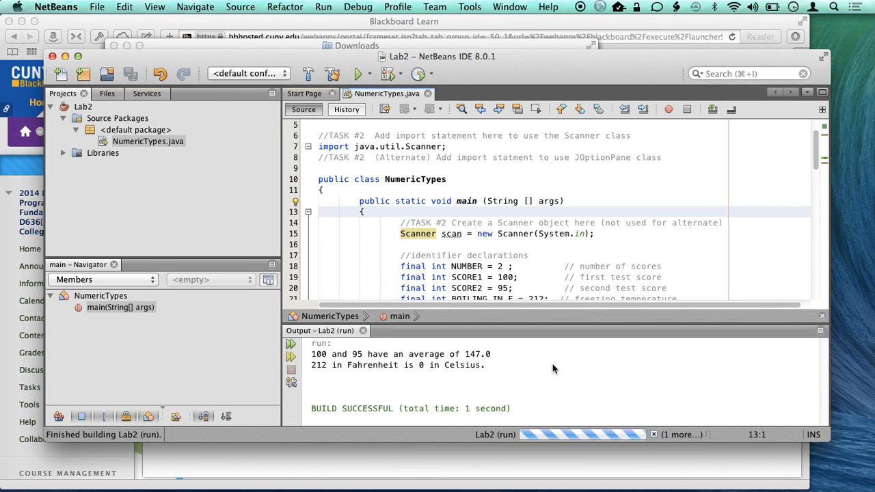
- Switch to Finder and check the folder path of the Lab2 window containing NumericTypes.java
key("super+i")
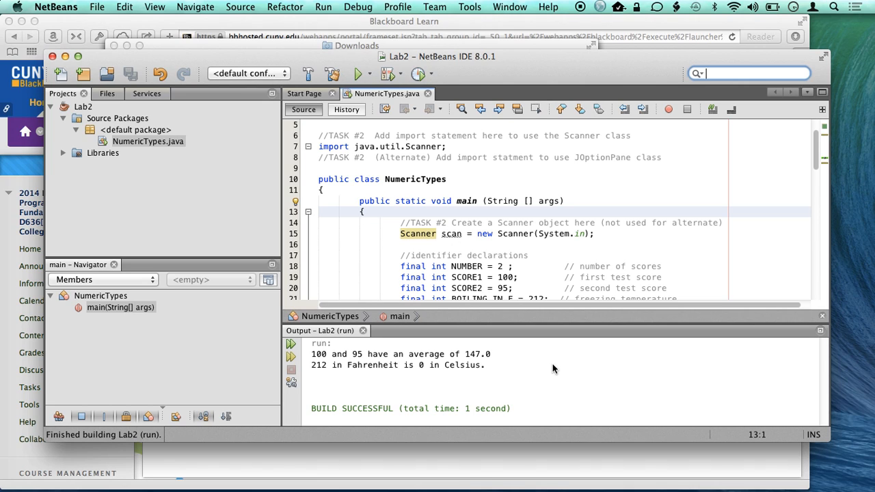
key("super+Tab")
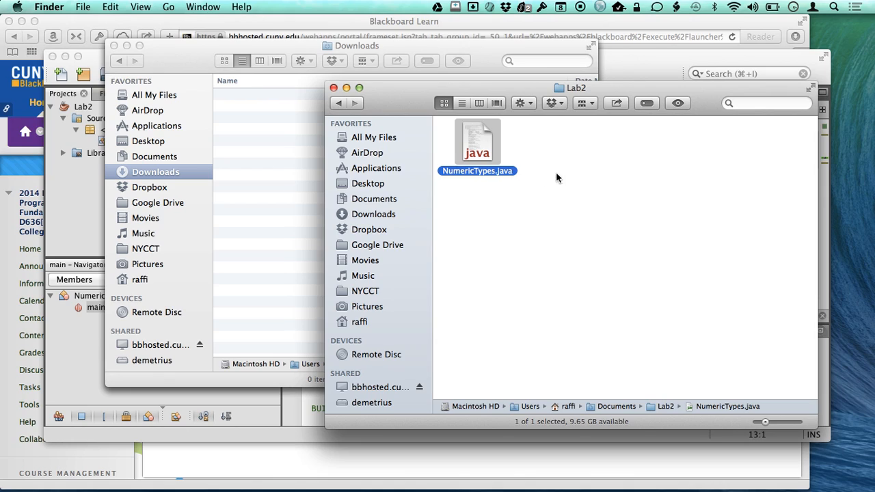
left_click(578, 91, "super")
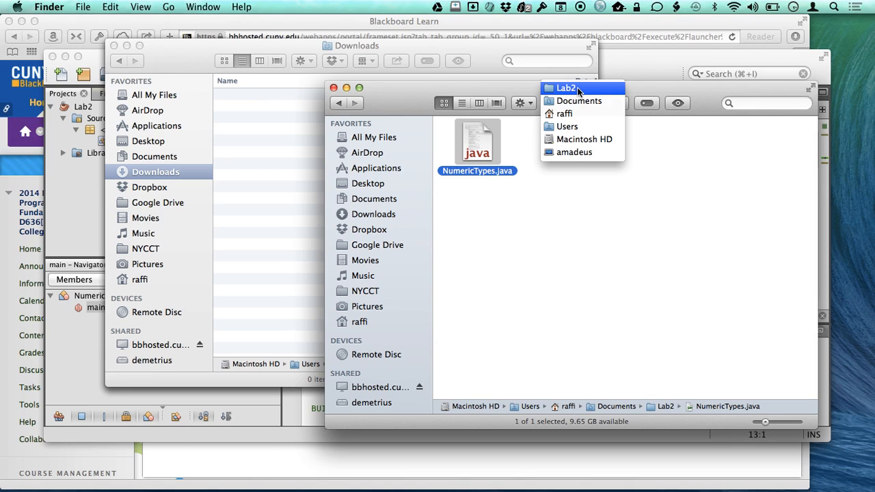
left_click(659, 86)
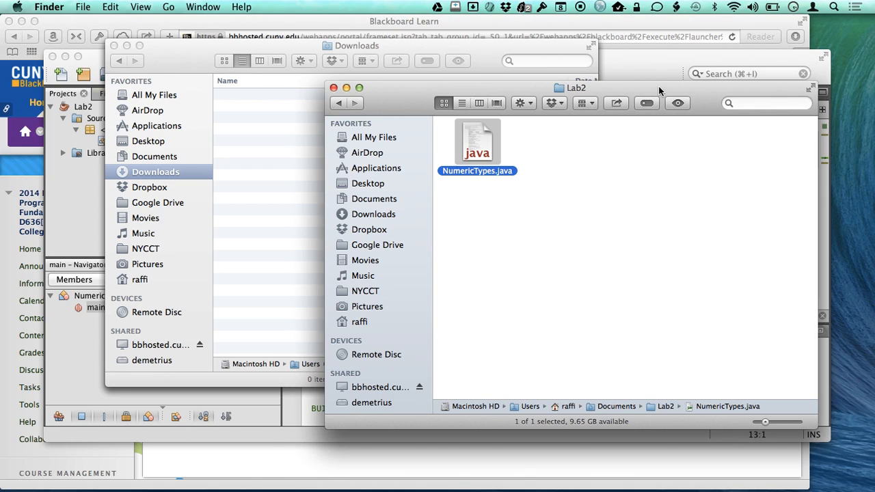
- Switch to Safari and open the Chapter 2 Lab: Java Fundamentals assignment at its Assignment Submission section
key("super+Tab")
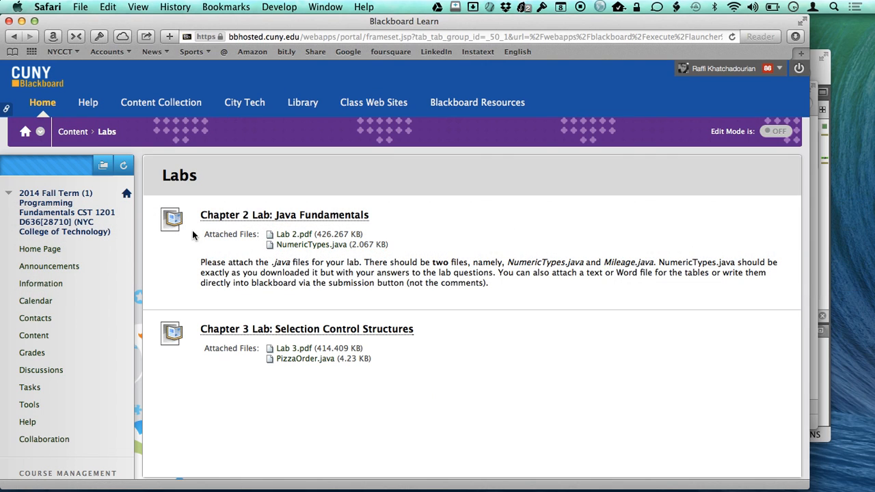
left_click(276, 217)
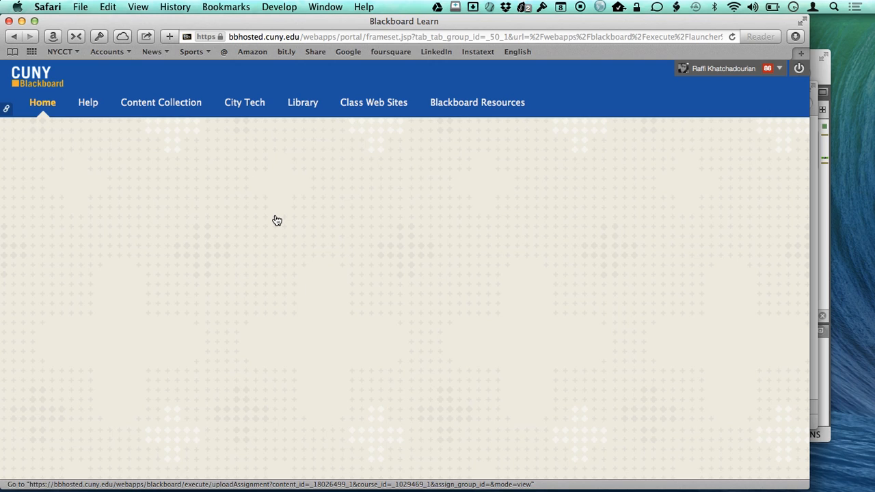
scroll(573, 322, "down", 2)
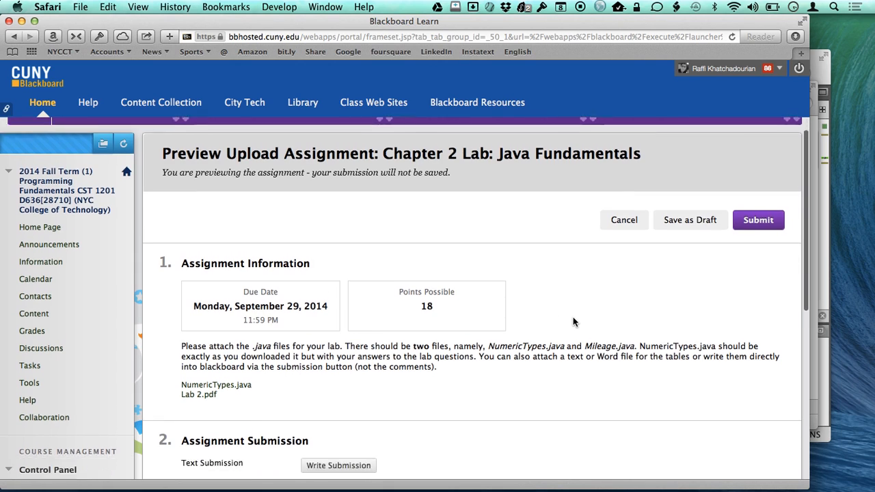
scroll(573, 321, "down", 5)
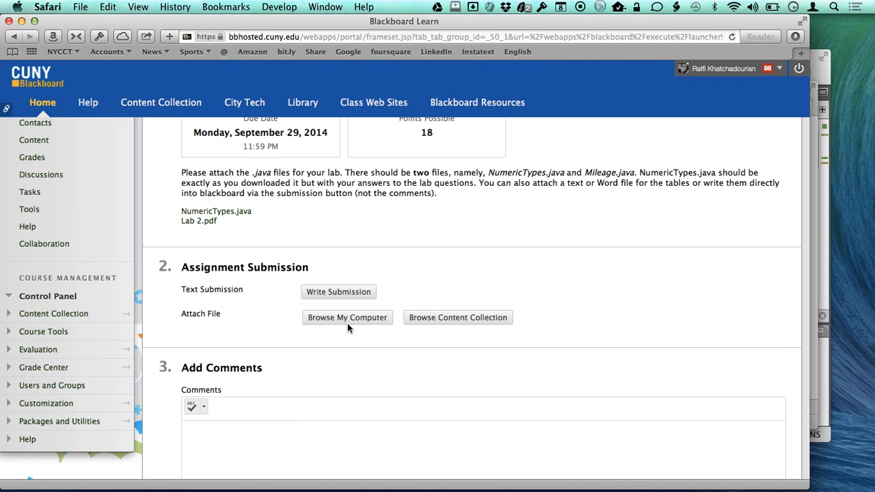
- Attach NumericTypes.java from the Documents/Lab2 folder on the computer to the assignment submission
left_click(347, 324)
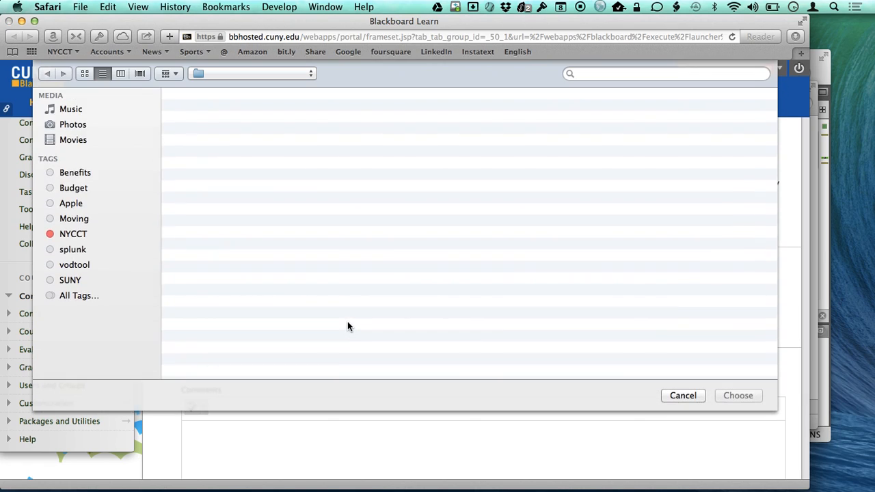
left_click(103, 156)
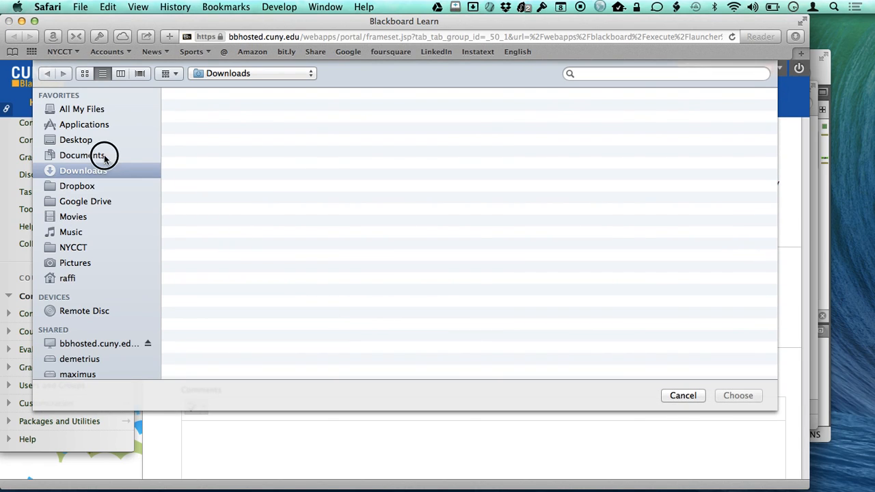
double_click(201, 111)
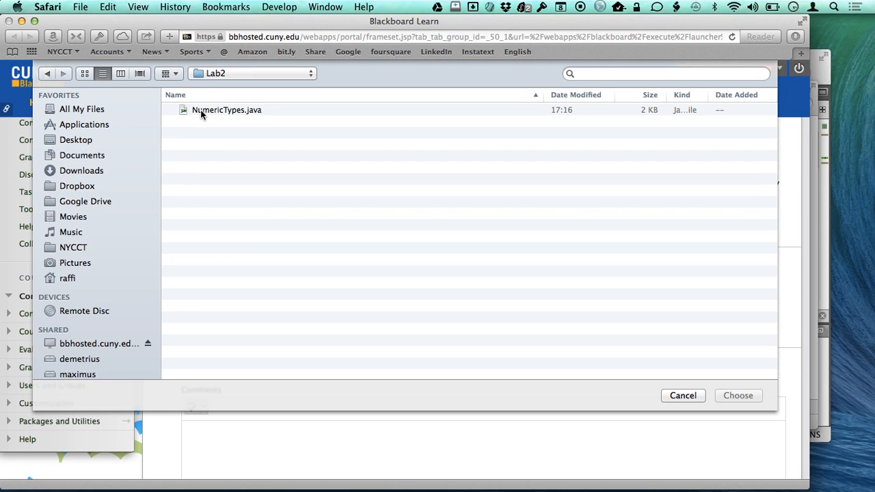
left_click(222, 110)
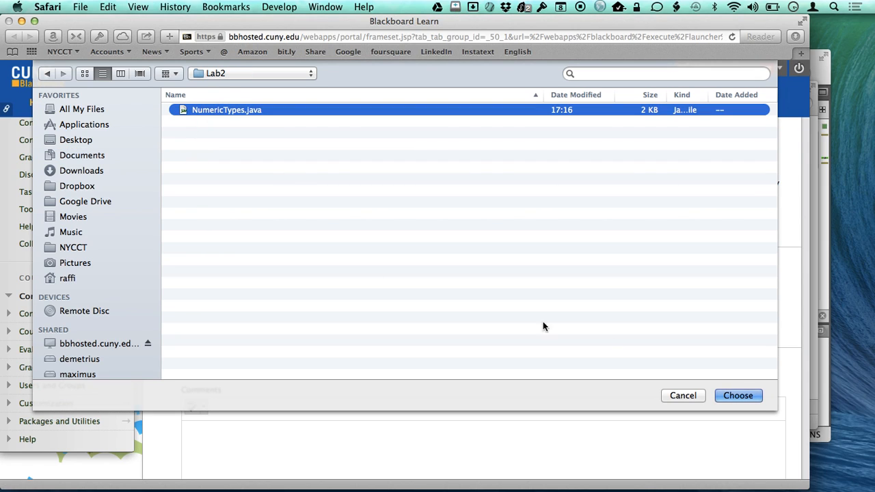
left_click(738, 396)
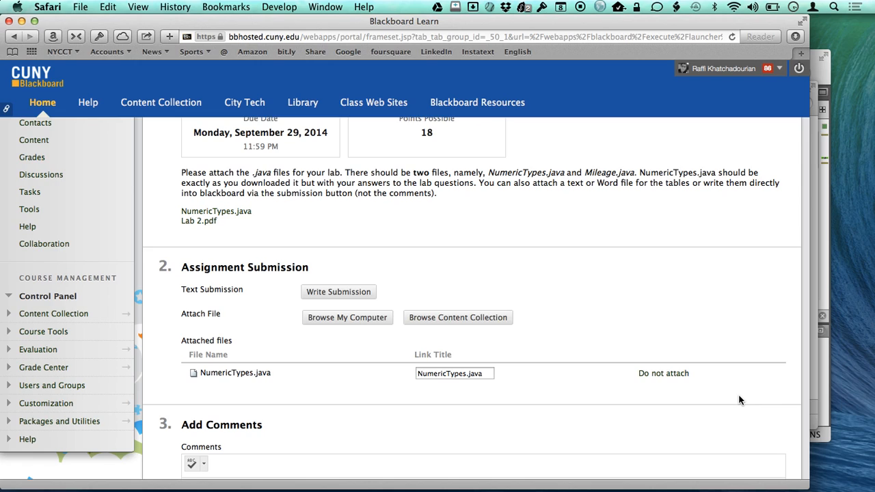
- Submit the Chapter 2 Lab assignment without adding comments
scroll(739, 400, "down", 3)
scroll(739, 400, "down", 6)
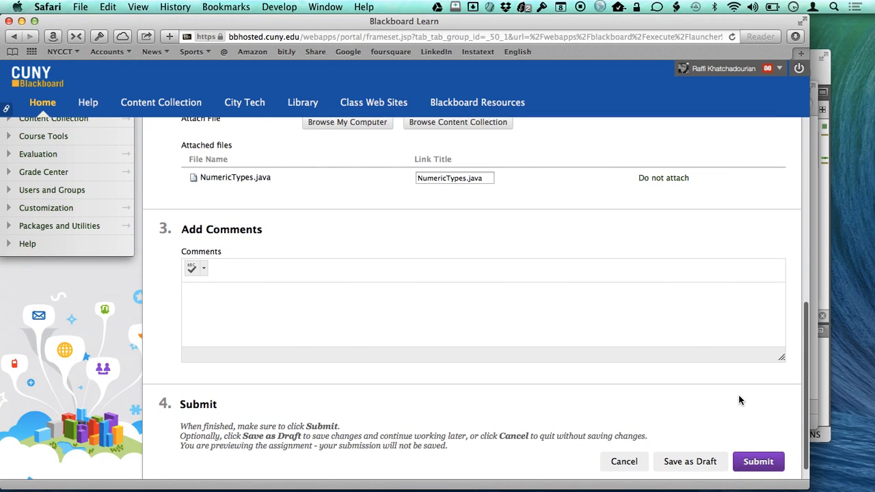
left_click(747, 464)
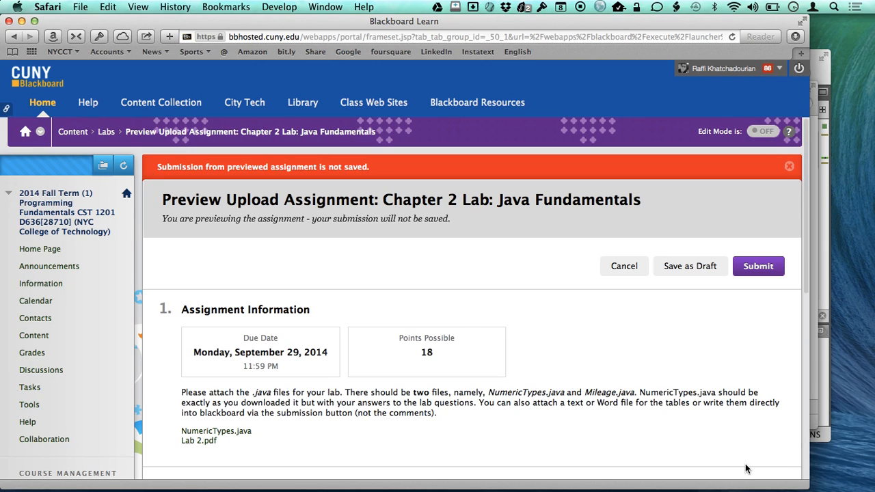